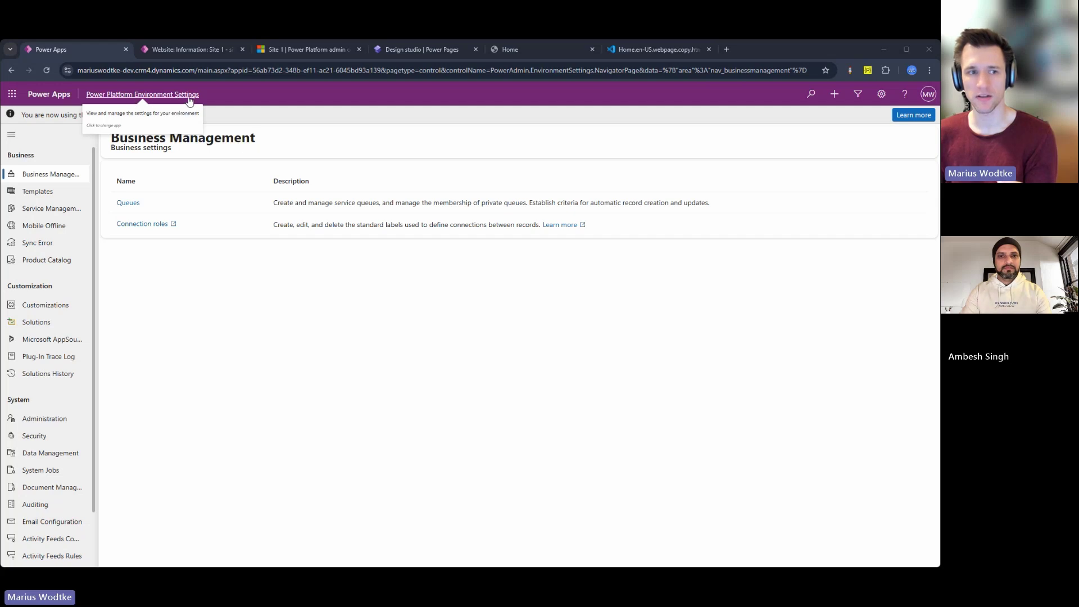
Confirm in Administration's Language Settings that German and Italian are enabled, closing without changes
click(35, 422)
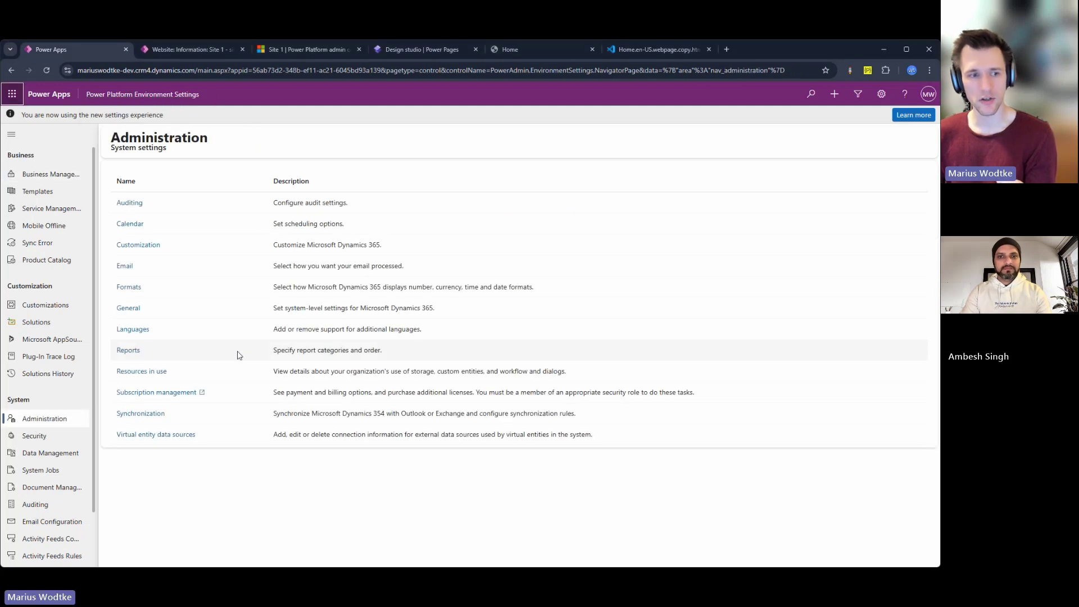
click(135, 332)
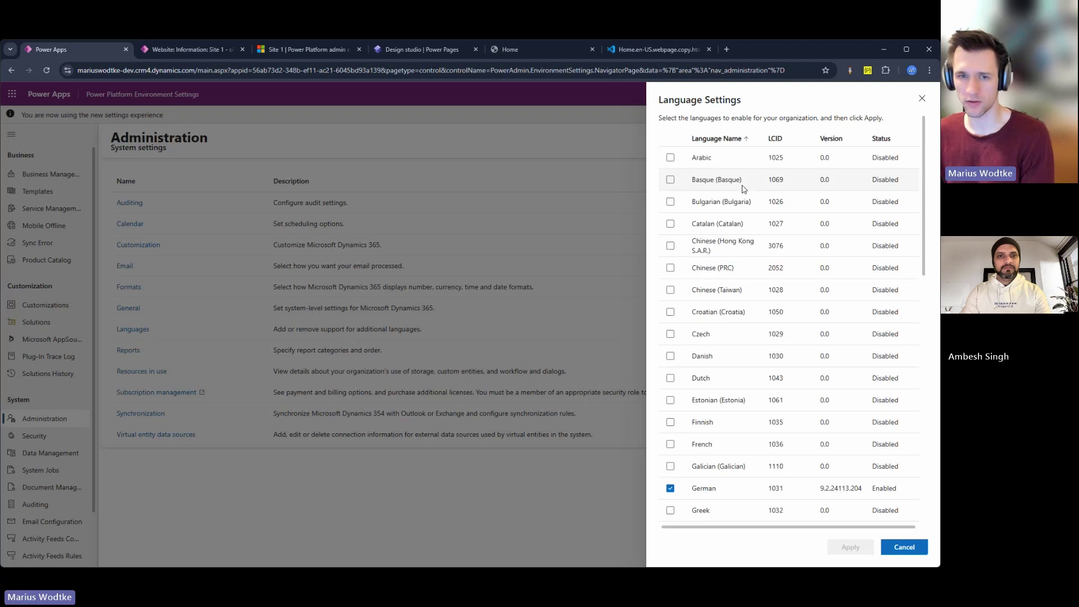
scroll(776, 248, down, 5)
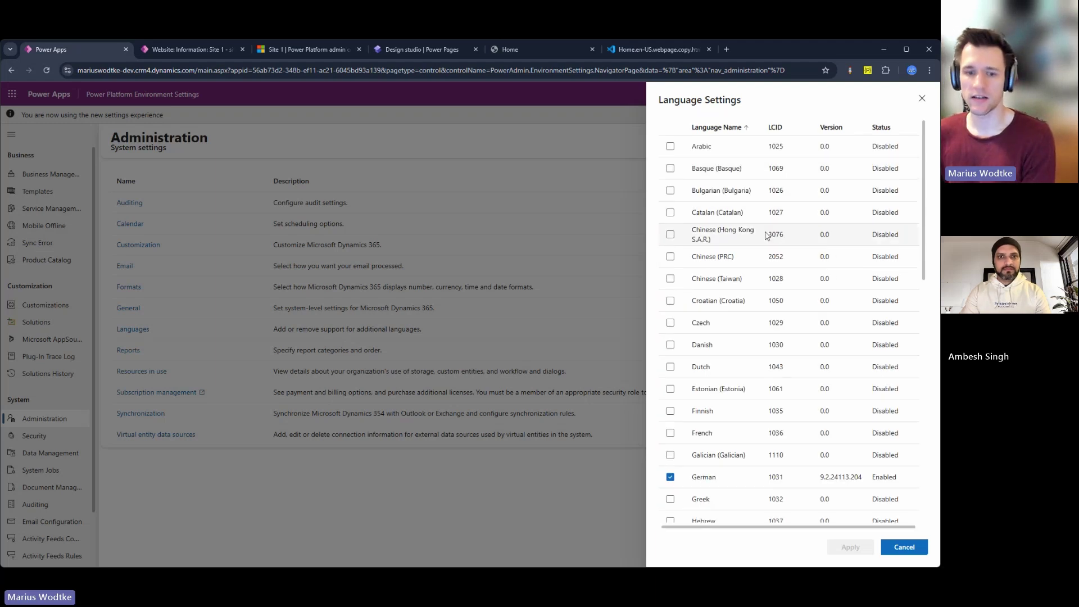
scroll(769, 264, down, 4)
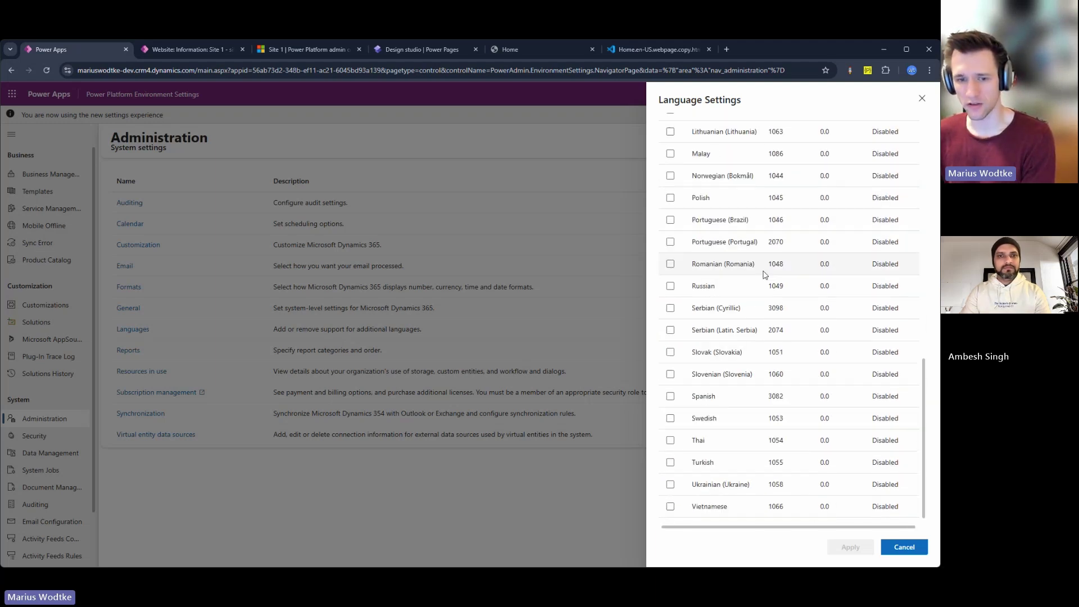
scroll(737, 357, up, 10)
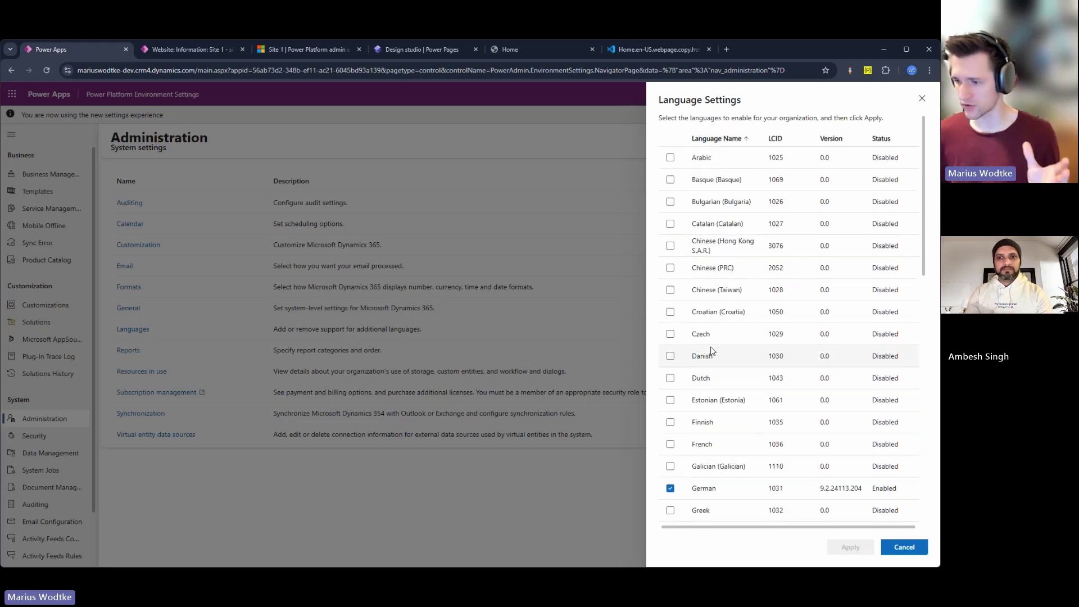
scroll(711, 349, down, 4)
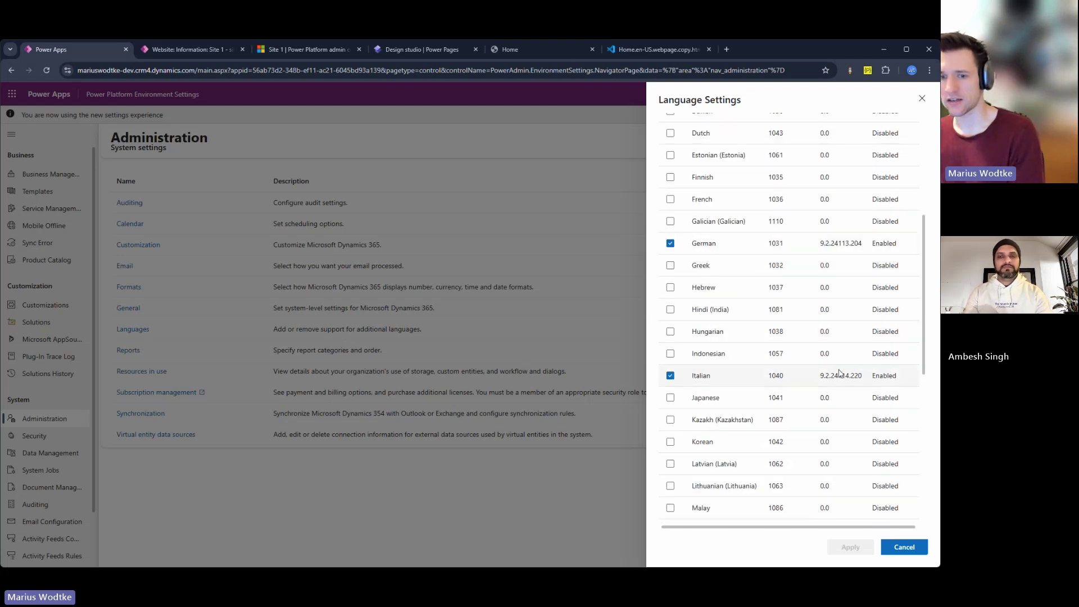
scroll(852, 375, up, 5)
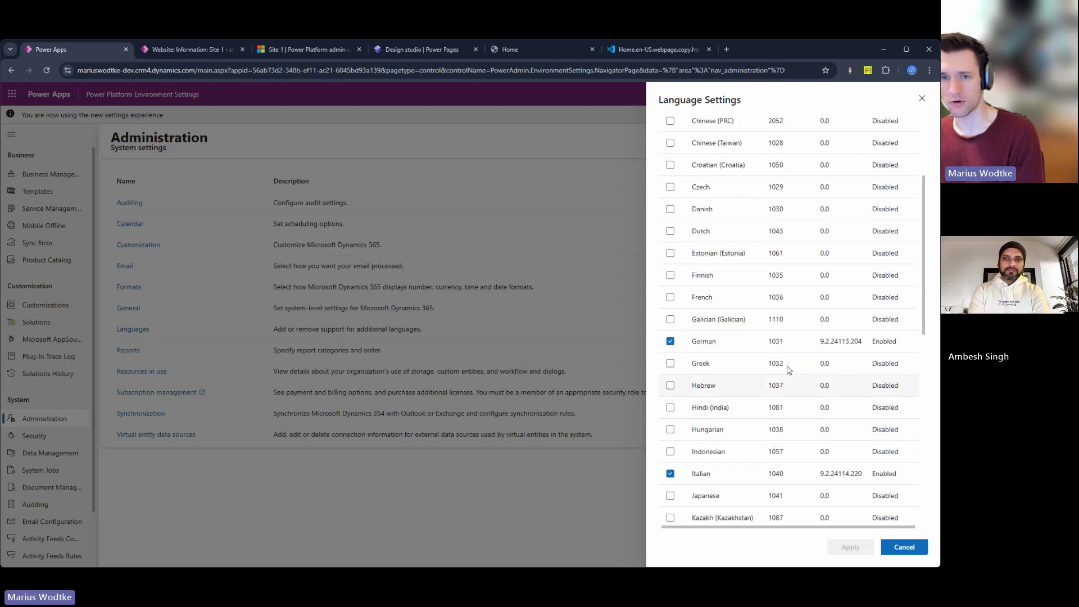
scroll(821, 281, down, 3)
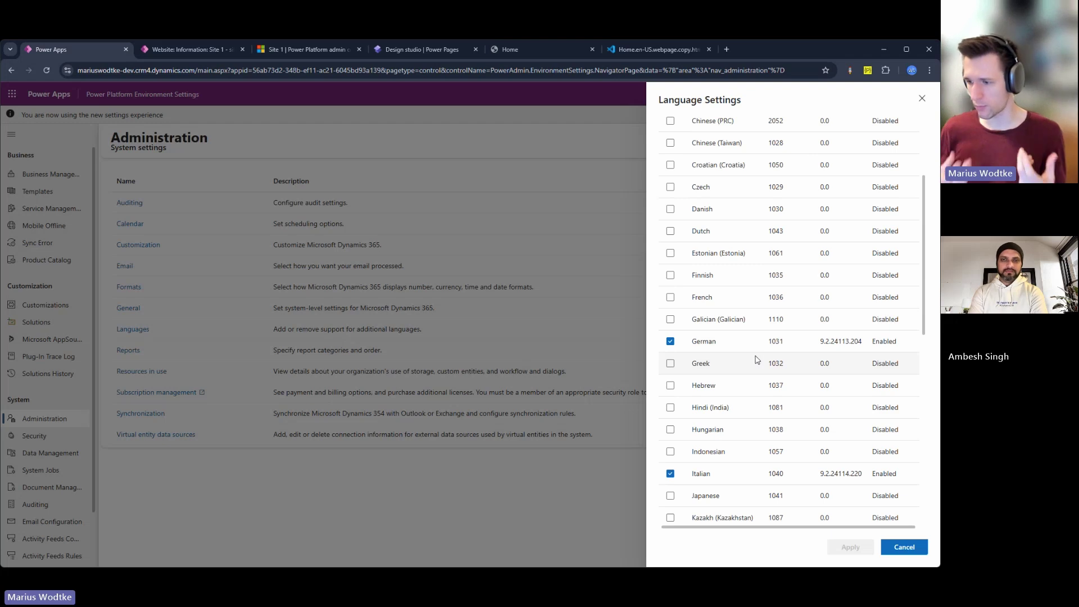
click(905, 548)
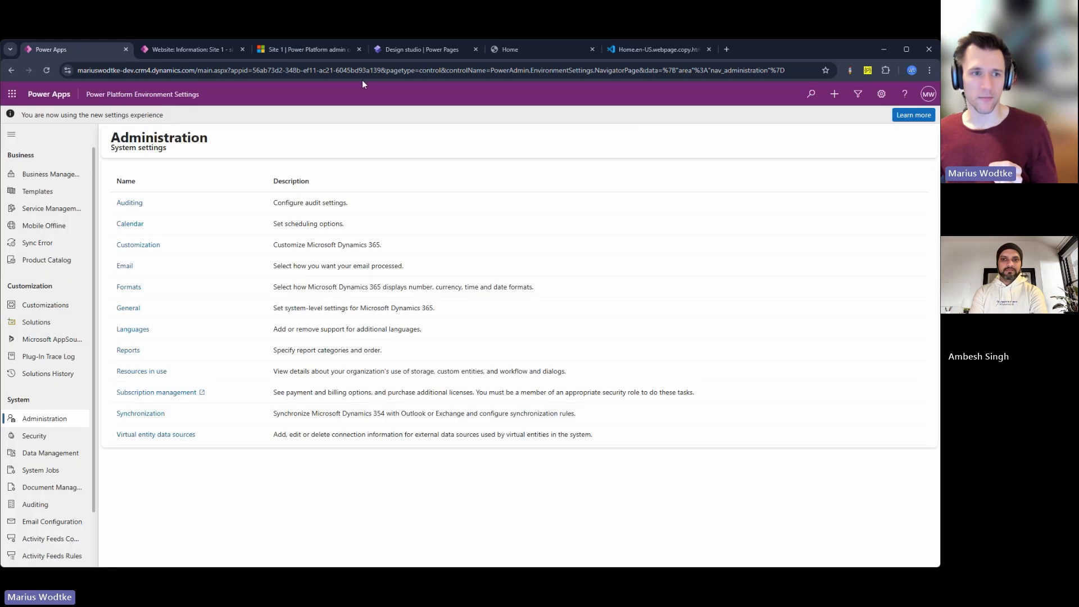
Add Italian - Italy as a new website language on the Site 1 record
click(200, 51)
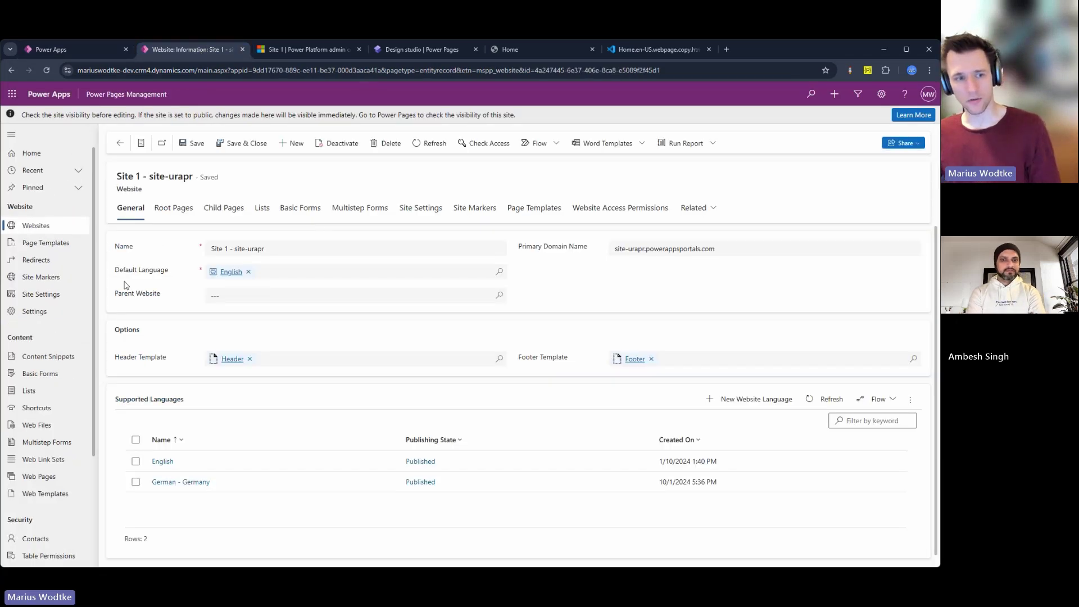
drag(114, 271, 169, 271)
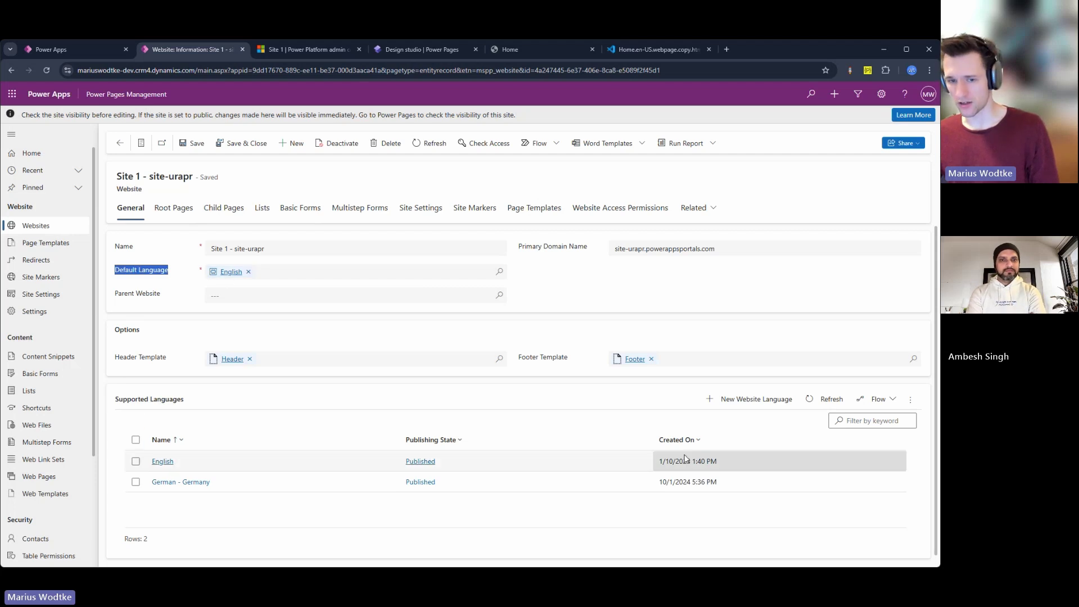
click(751, 401)
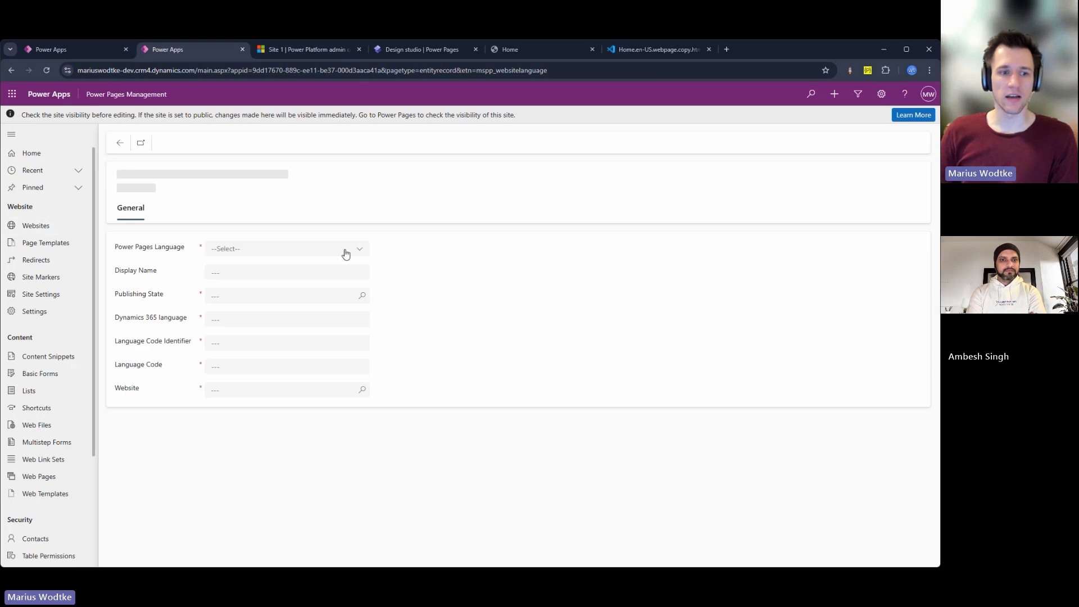
click(346, 254)
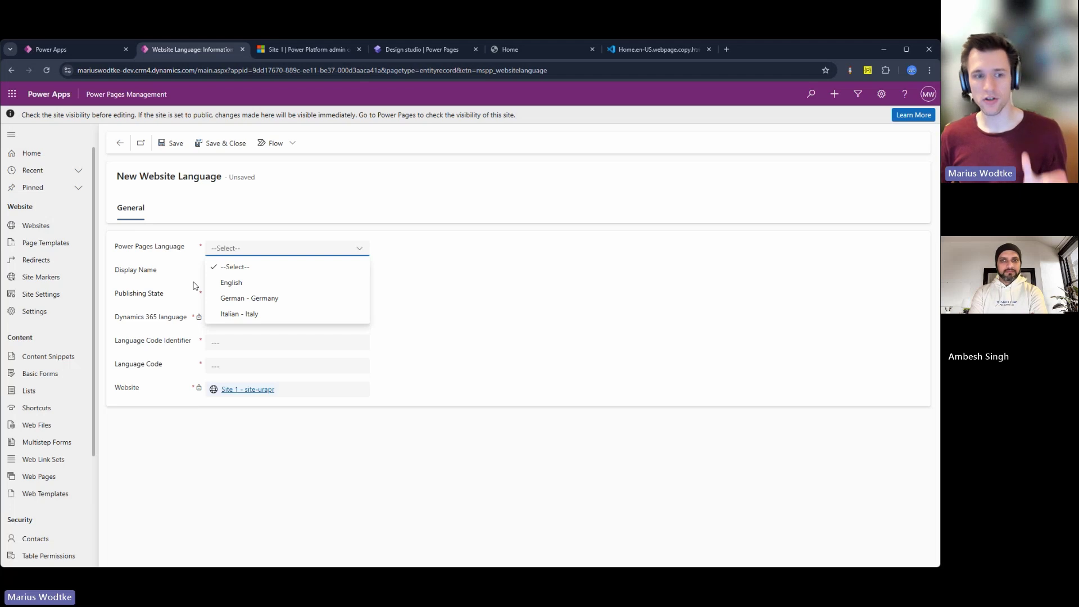
click(258, 315)
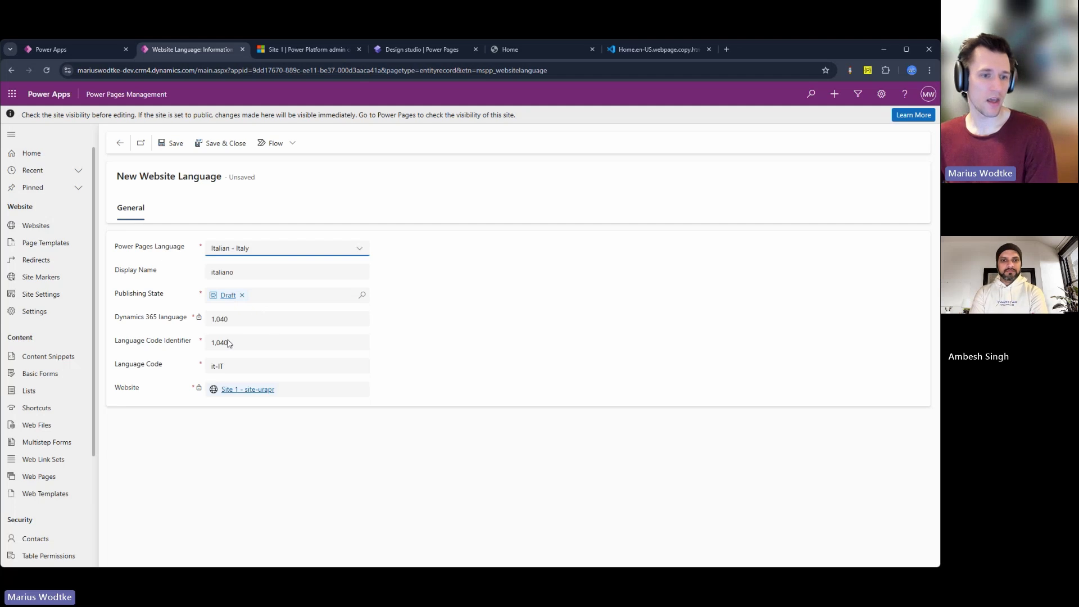
click(199, 145)
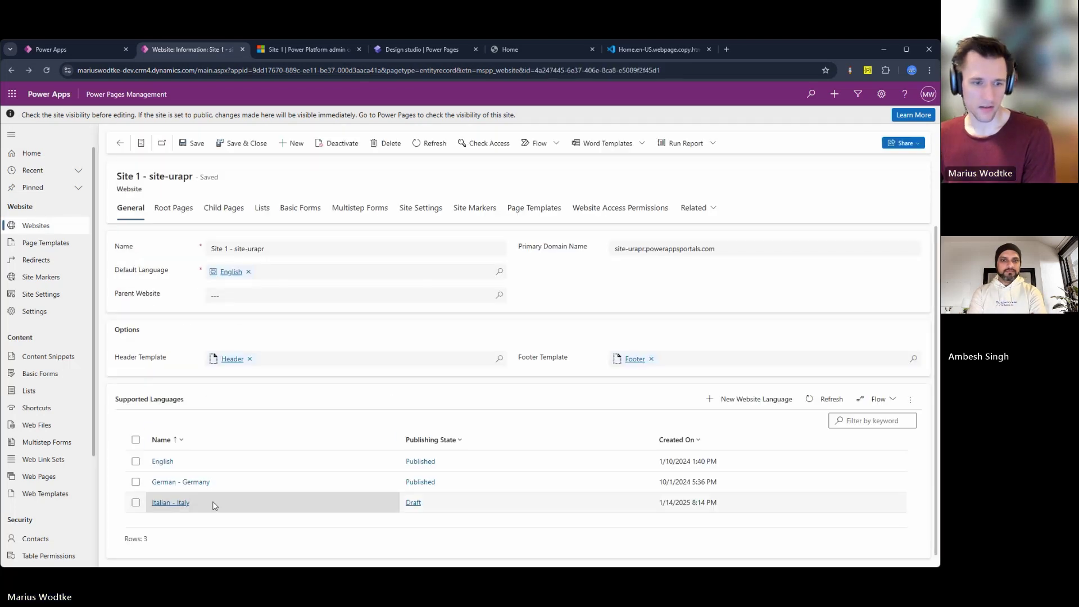
Change the Italian - Italy language's publishing state from Draft to Published and save
click(686, 504)
click(170, 503)
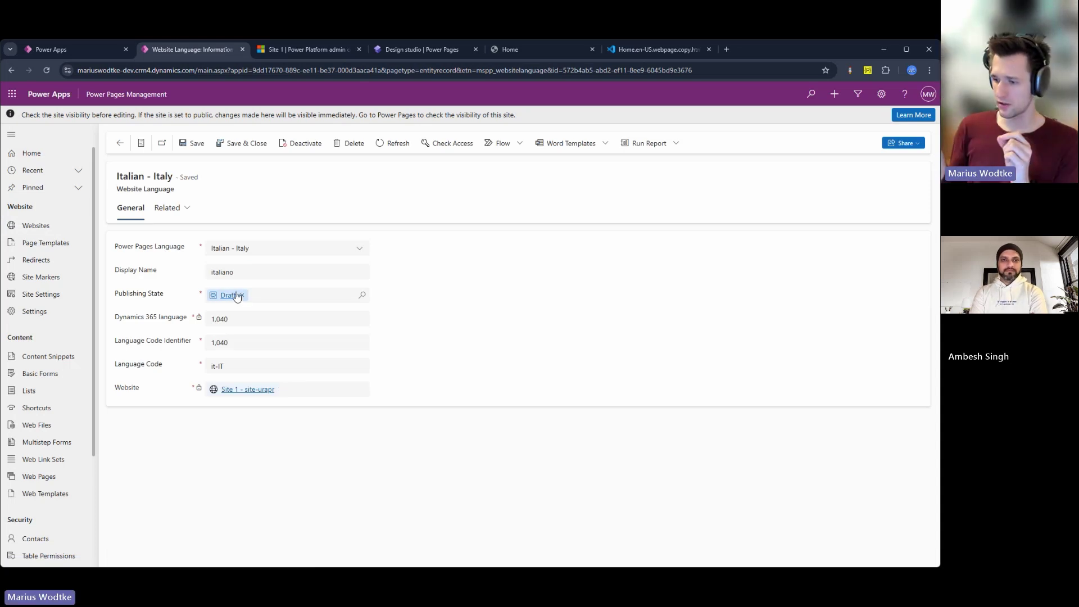
click(242, 295)
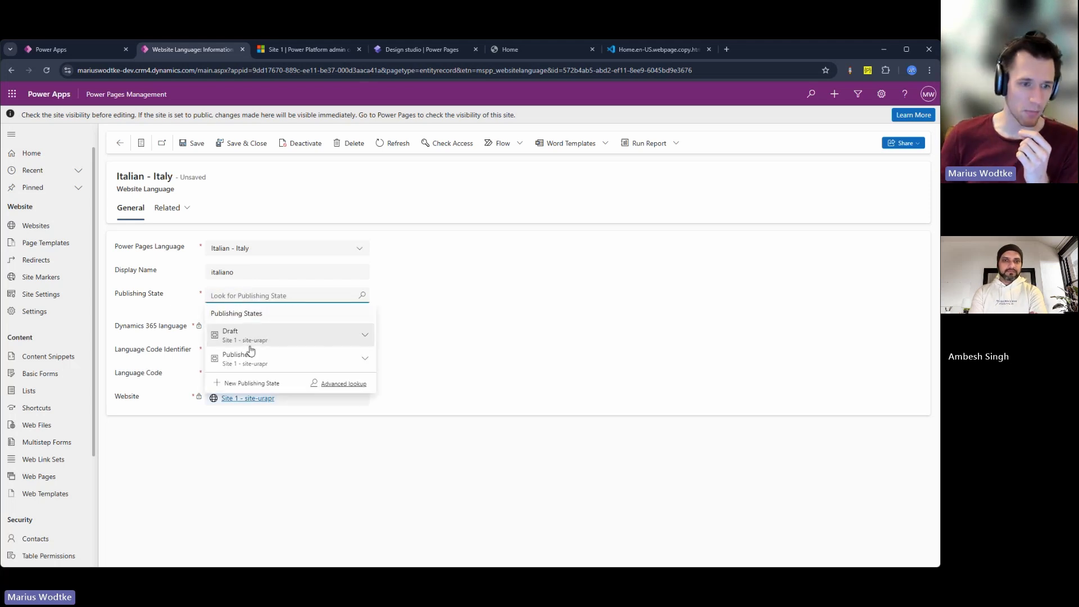
click(251, 355)
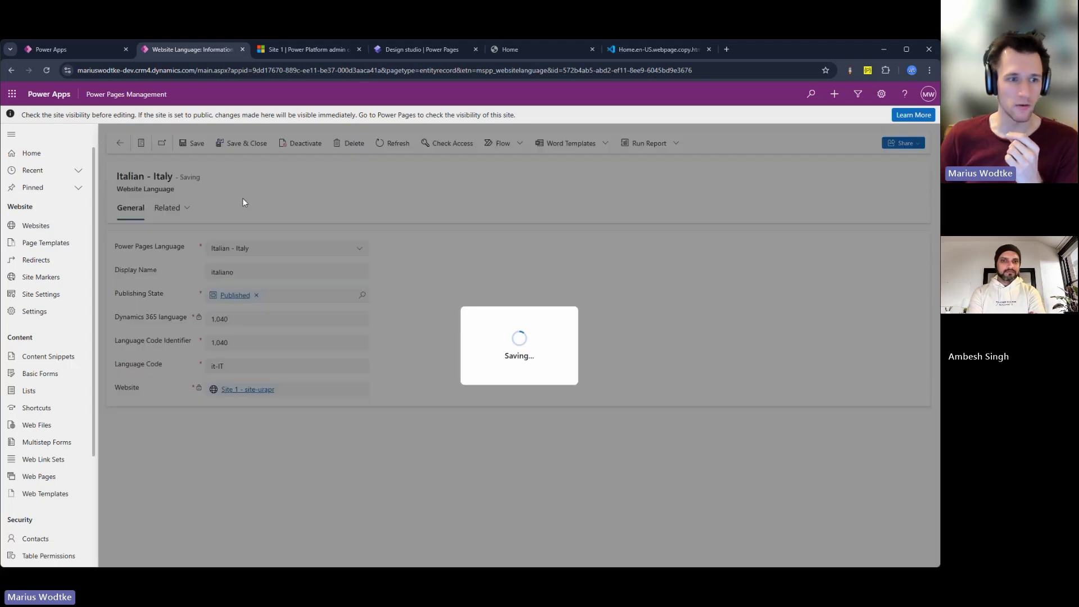
click(228, 144)
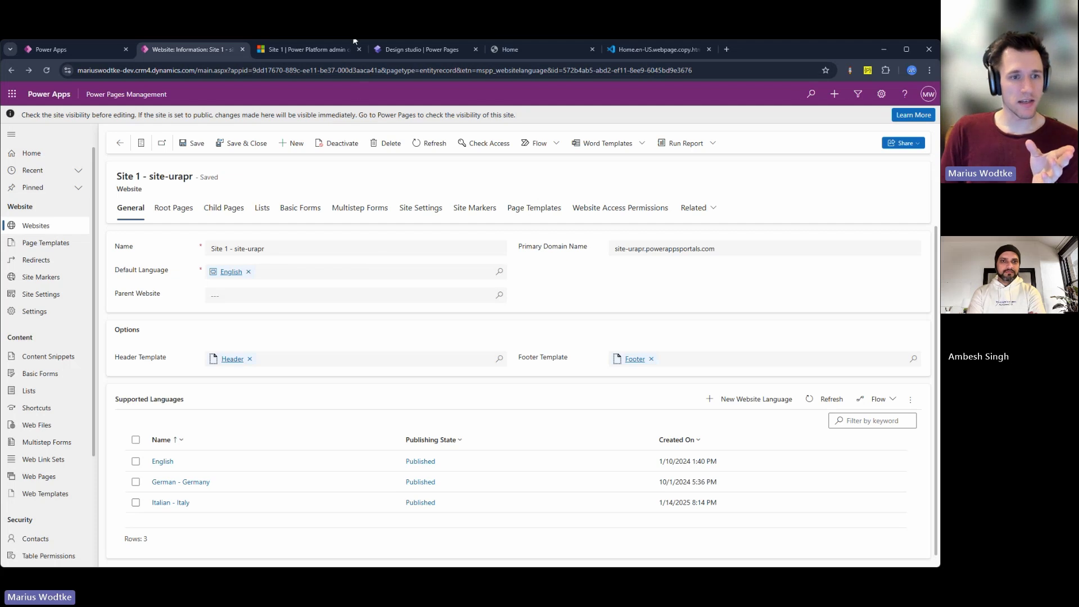
Request the latest portal metadata translations for Site 1, dismiss the update prompt, and return to the design studio
click(298, 52)
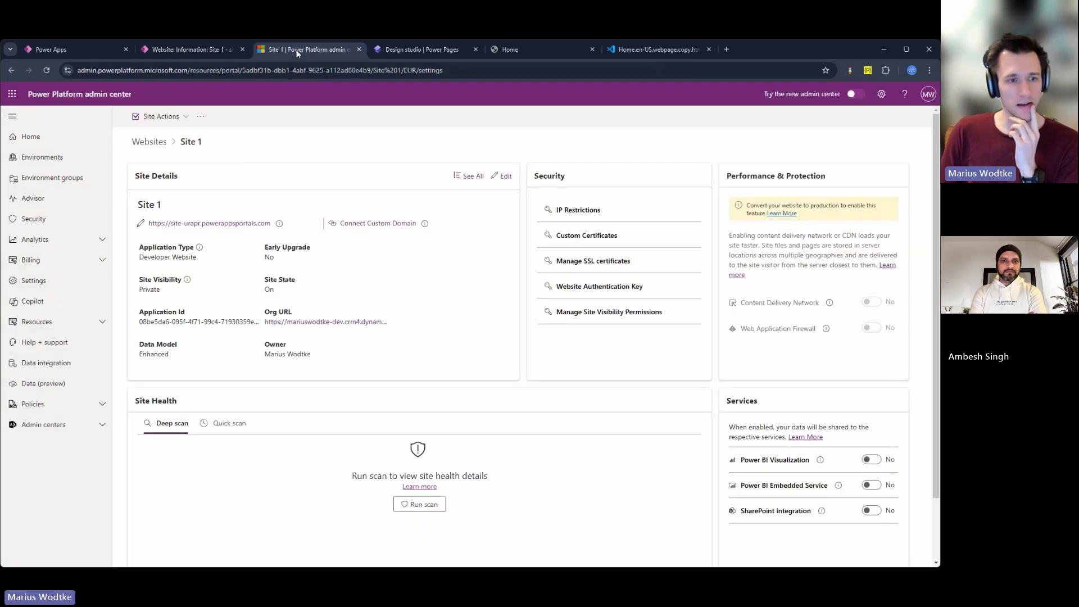
click(203, 120)
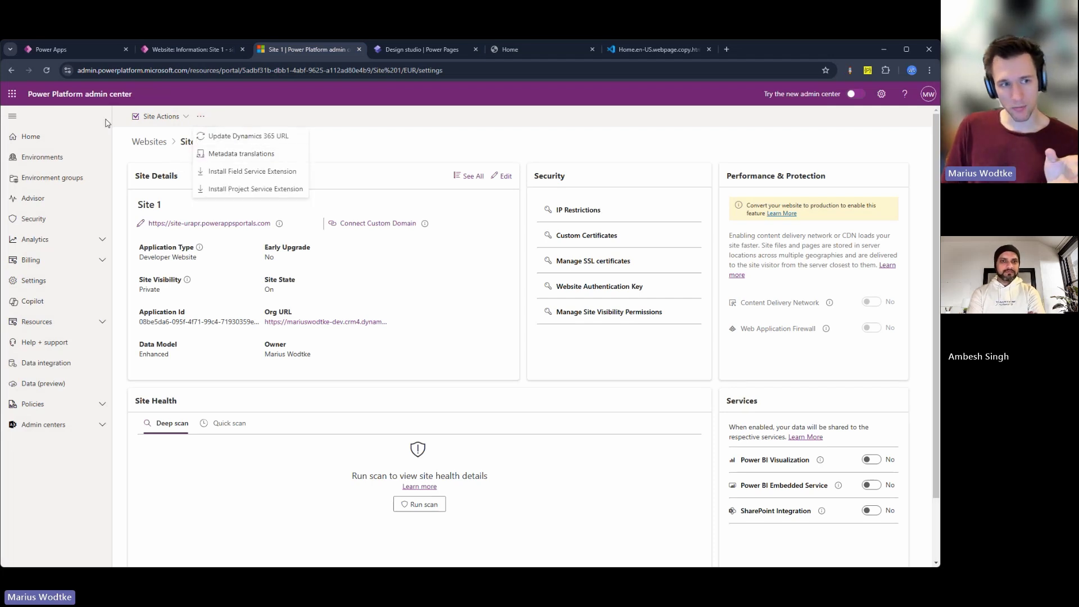
click(137, 155)
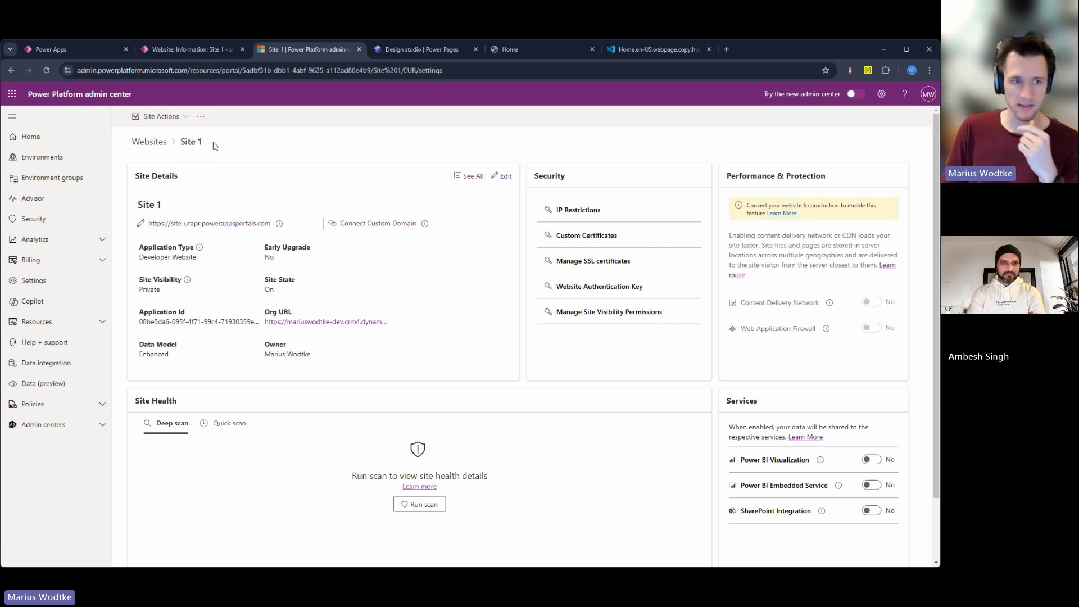
click(200, 118)
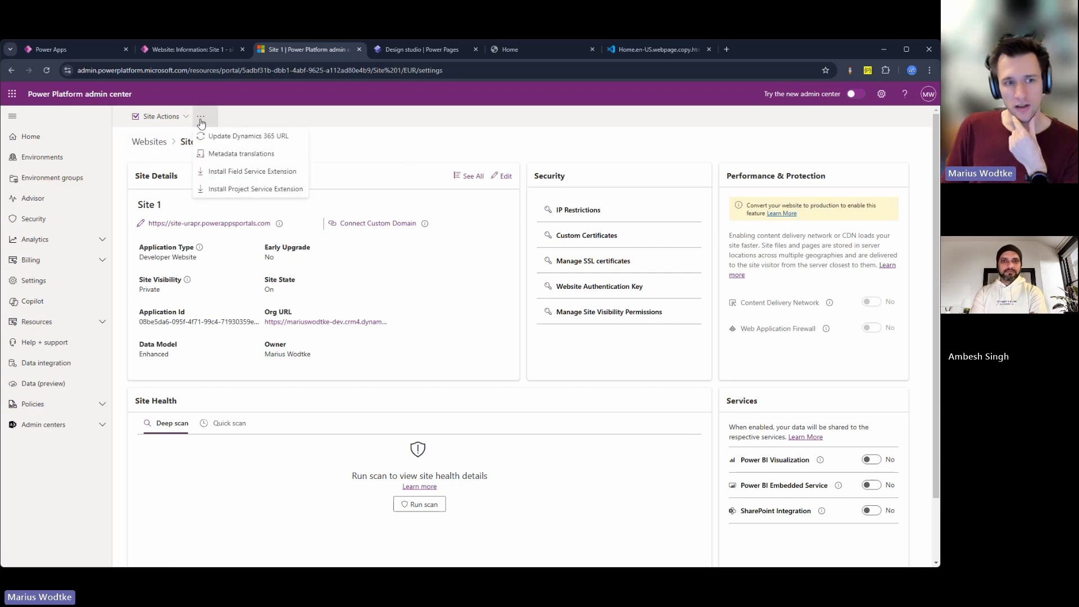
click(231, 159)
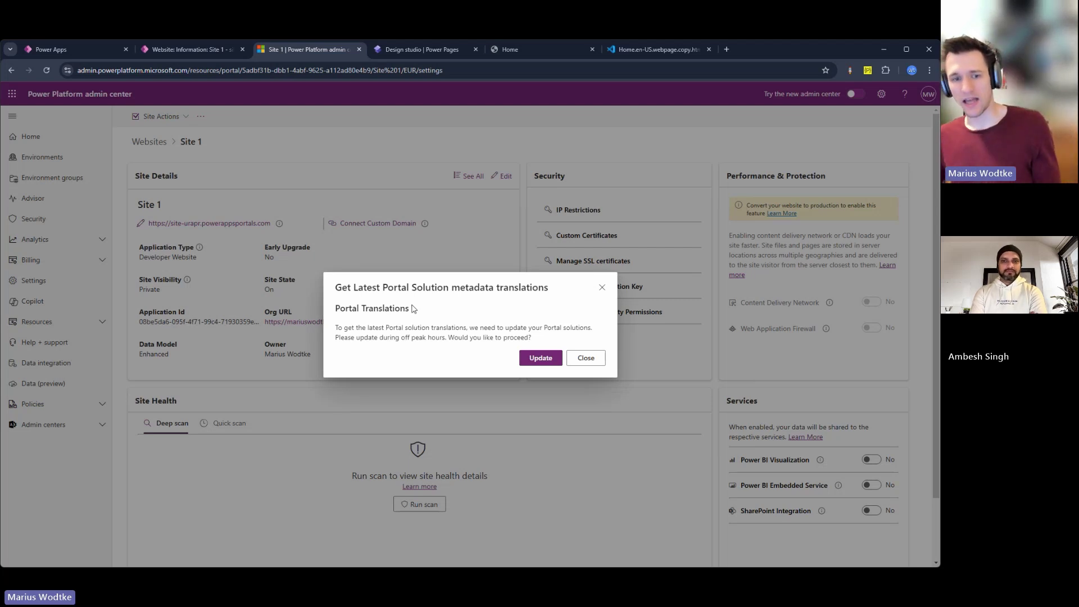
click(600, 359)
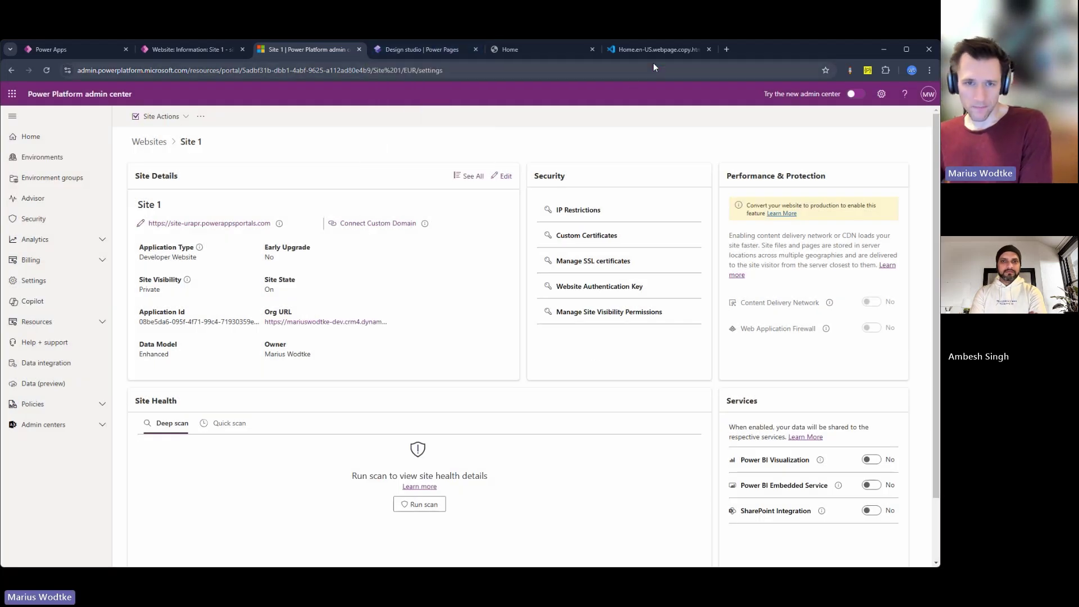
click(424, 50)
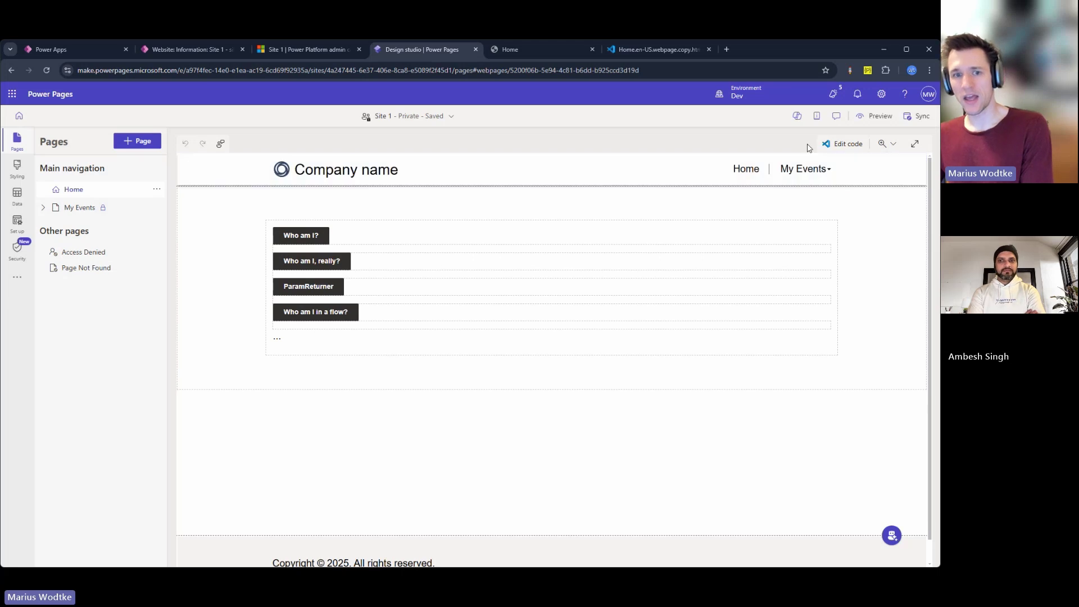
Check that the live Home page's language menu lists only Deutsch and English
click(566, 50)
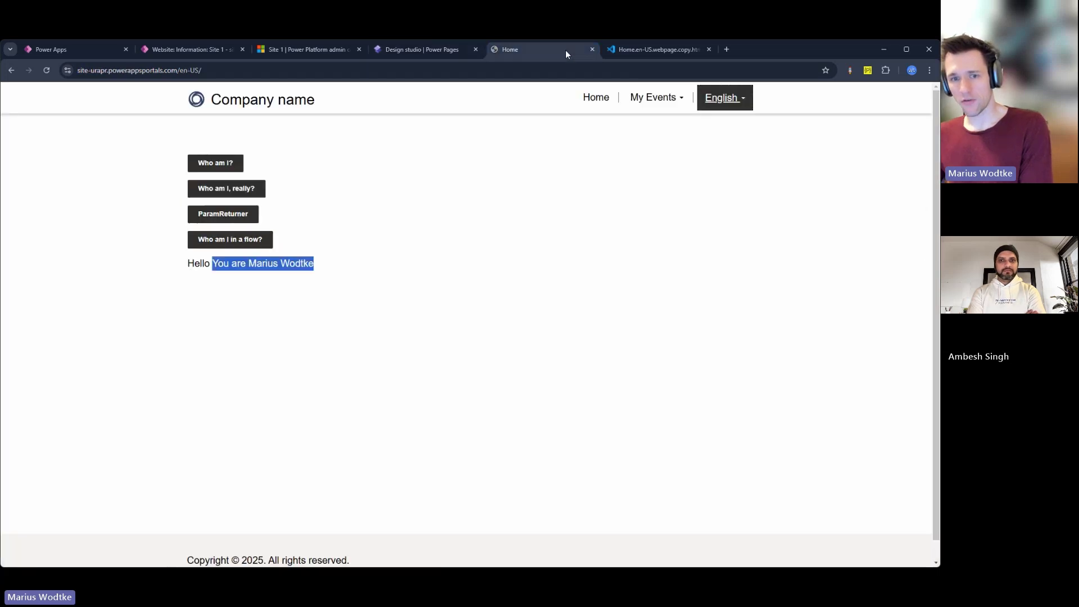
click(750, 100)
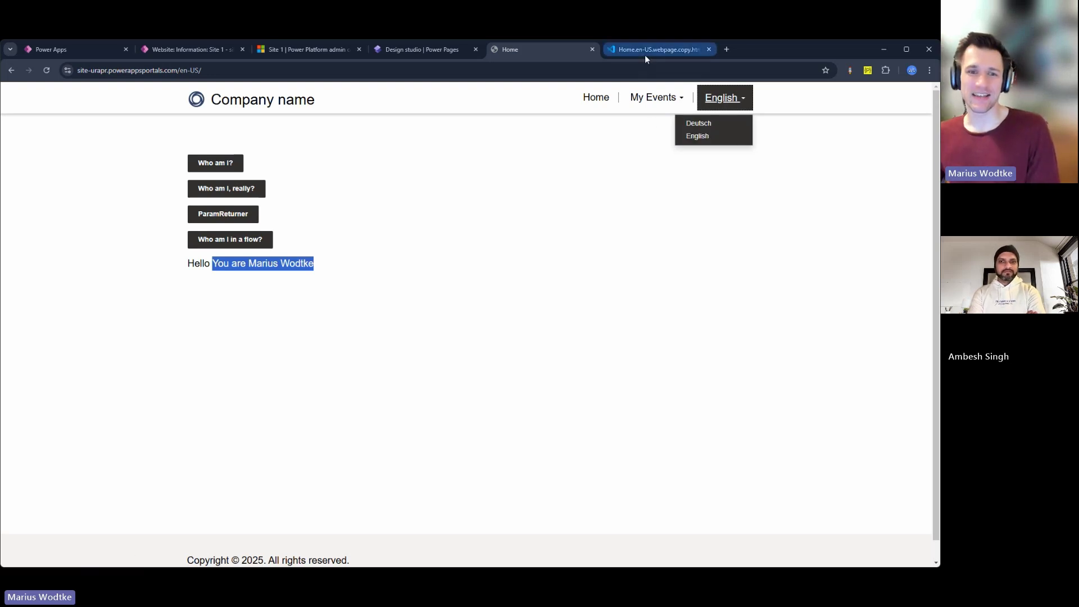
click(540, 197)
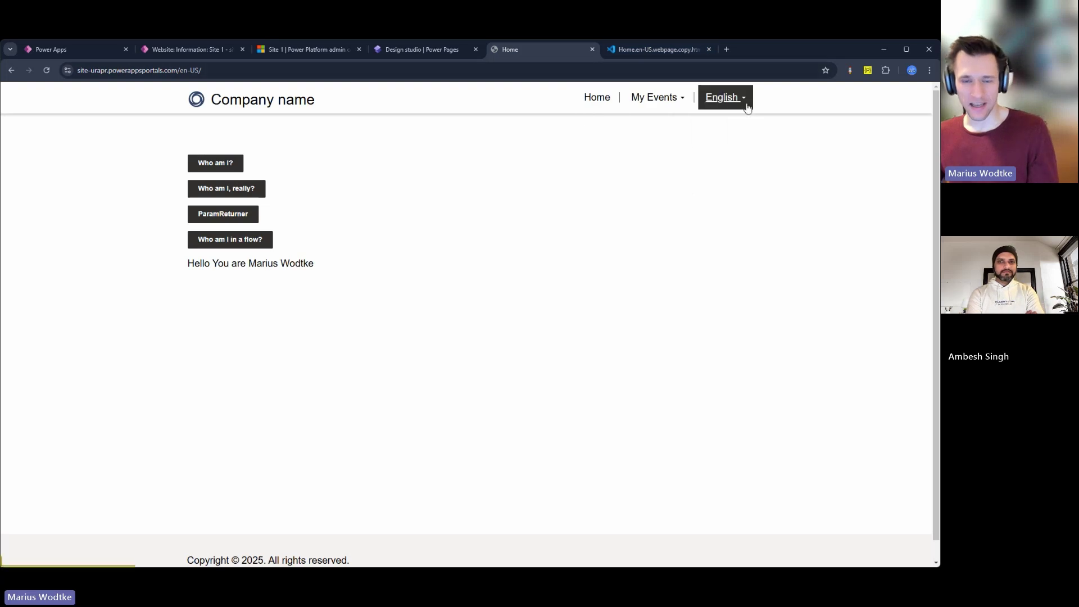
click(629, 48)
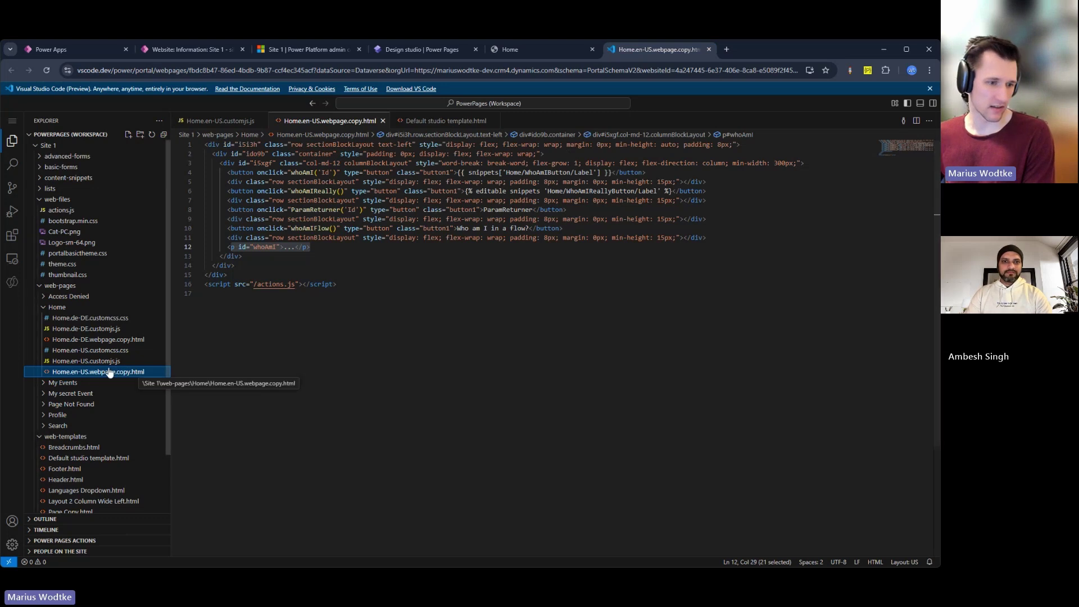
click(78, 371)
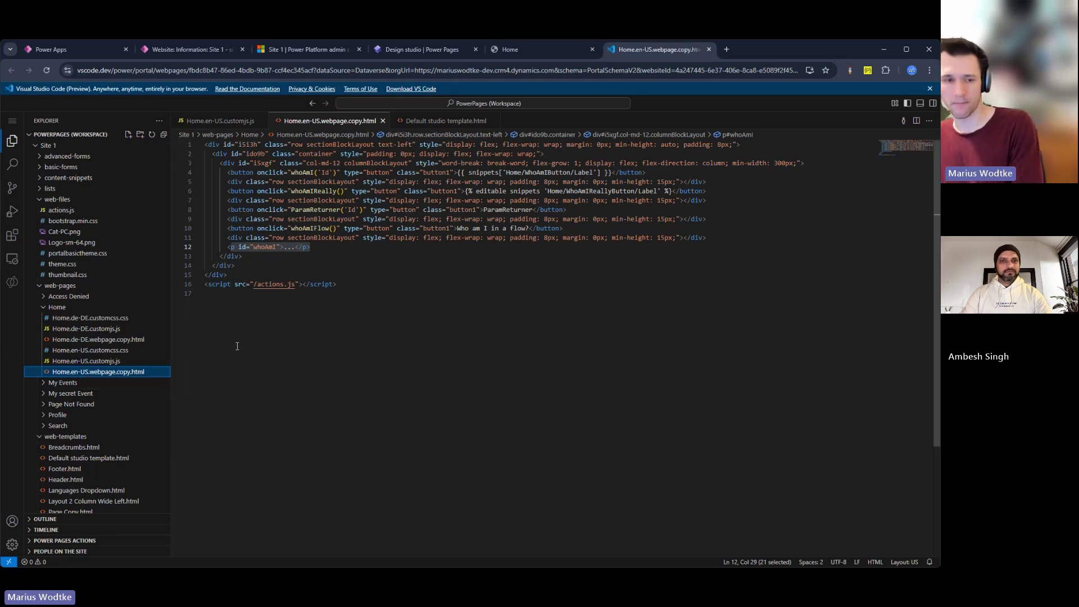
click(107, 339)
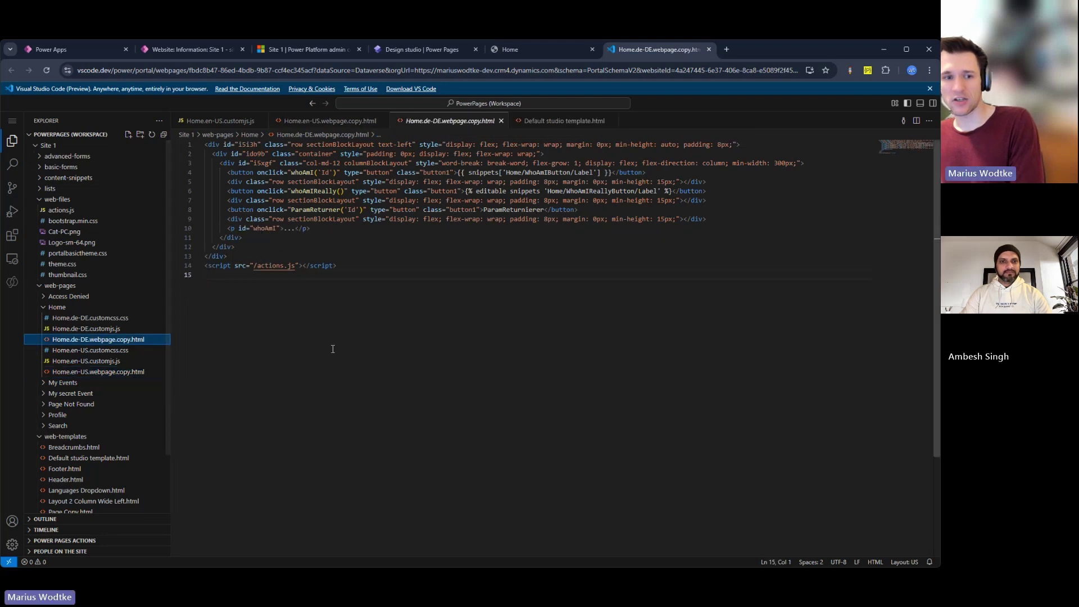
drag(363, 228, 205, 210)
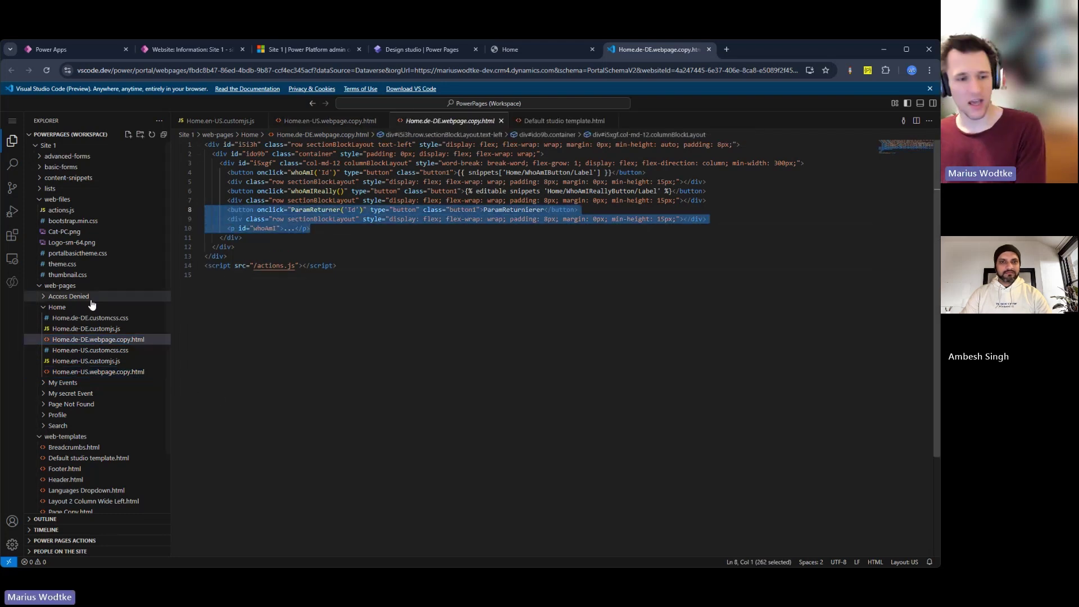
click(97, 372)
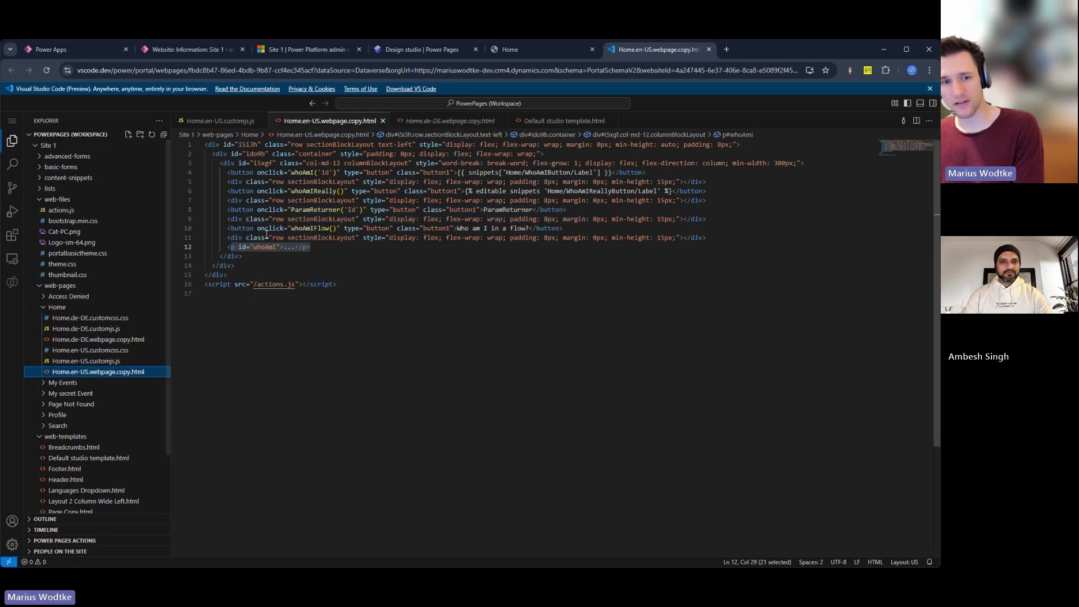
drag(710, 238, 177, 232)
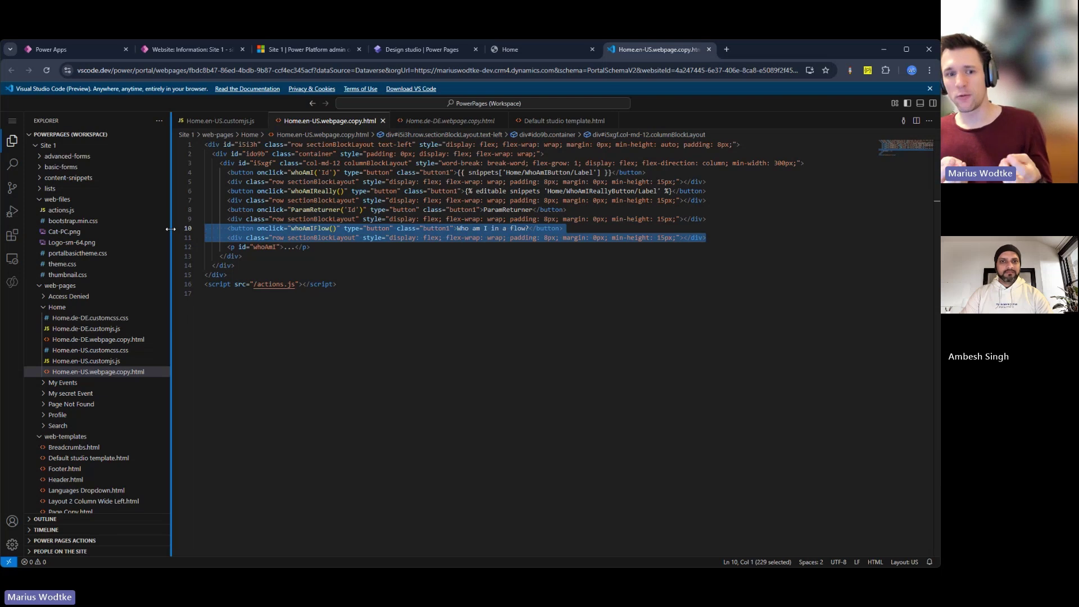
drag(347, 229, 259, 228)
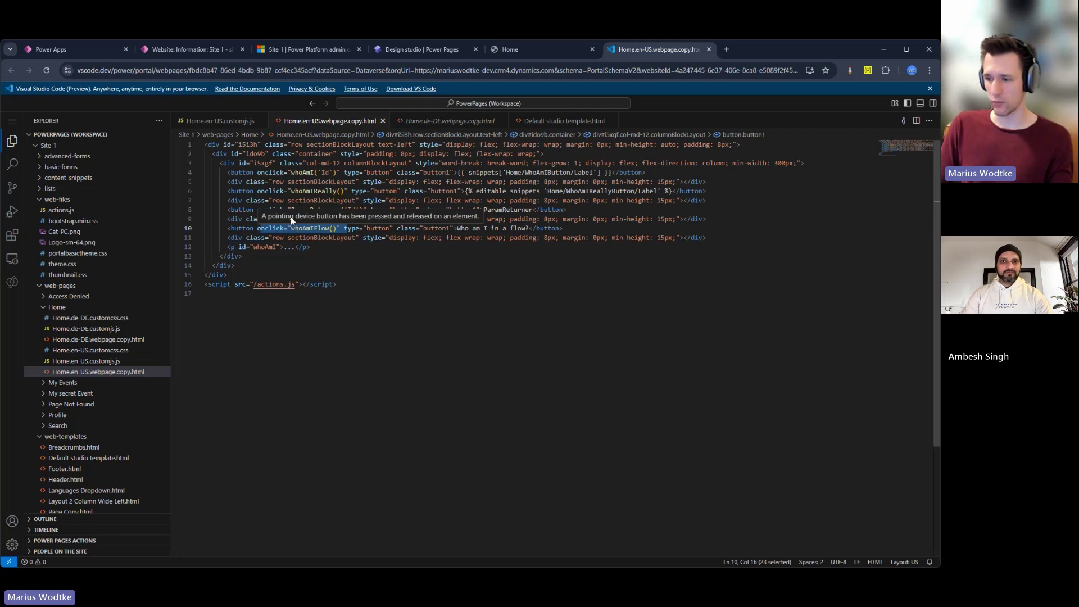
click(490, 239)
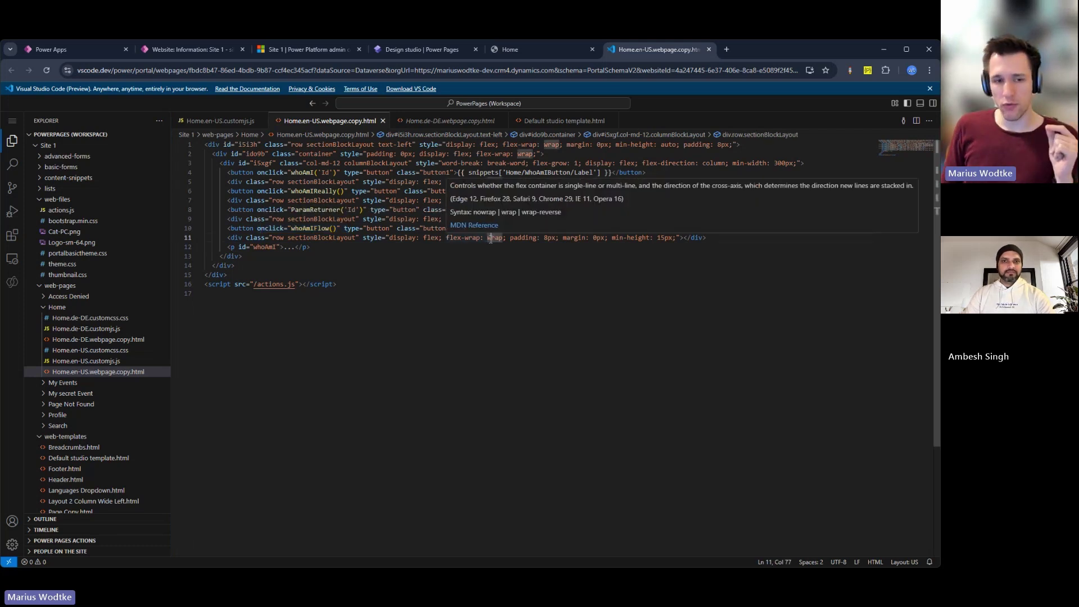
click(512, 307)
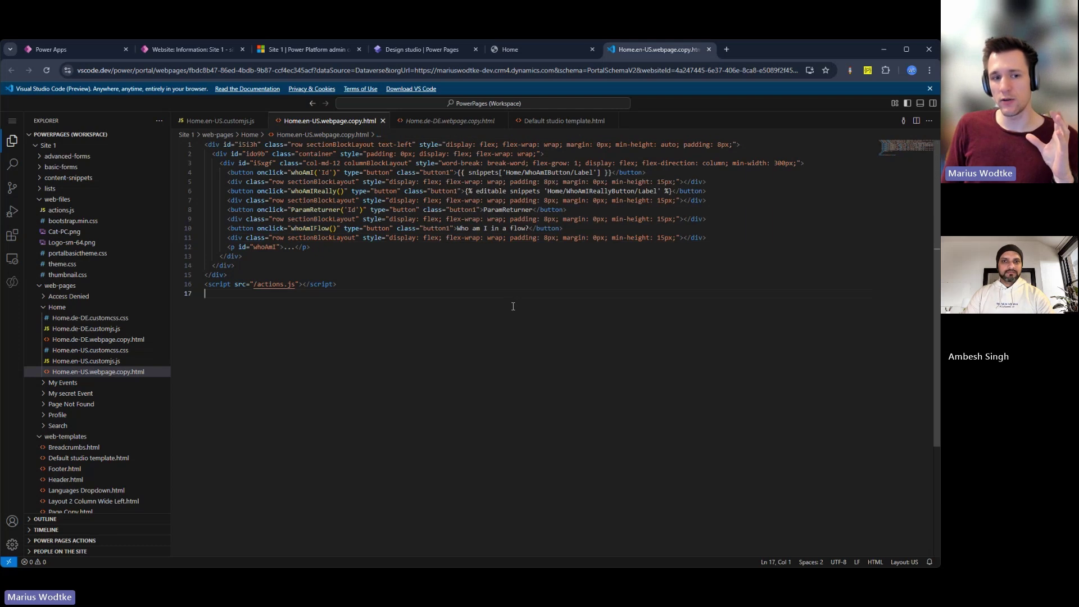
scroll(107, 444, down, 2)
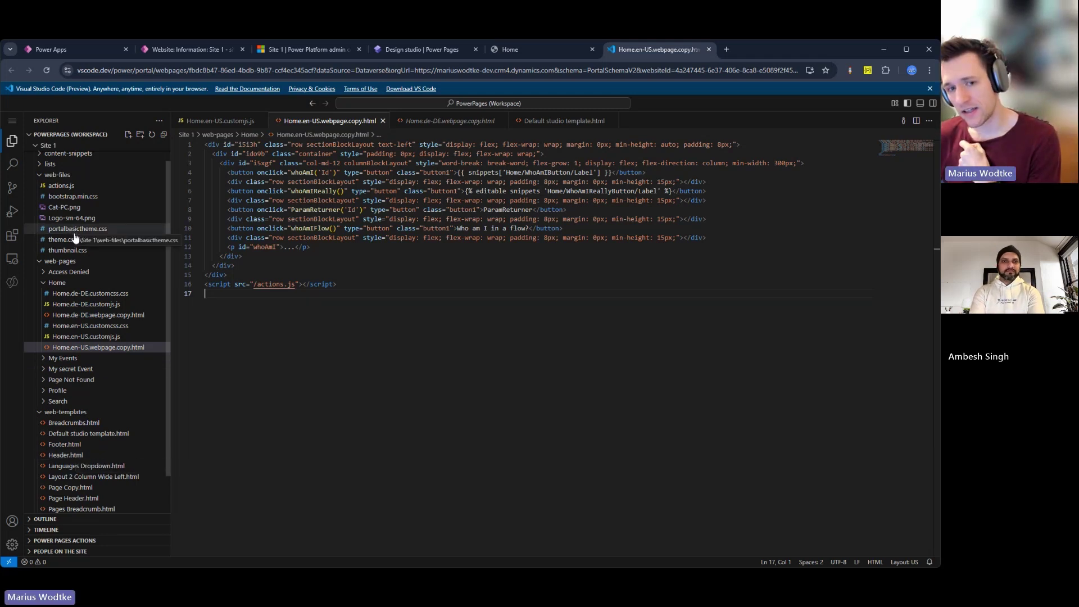
drag(610, 172, 454, 172)
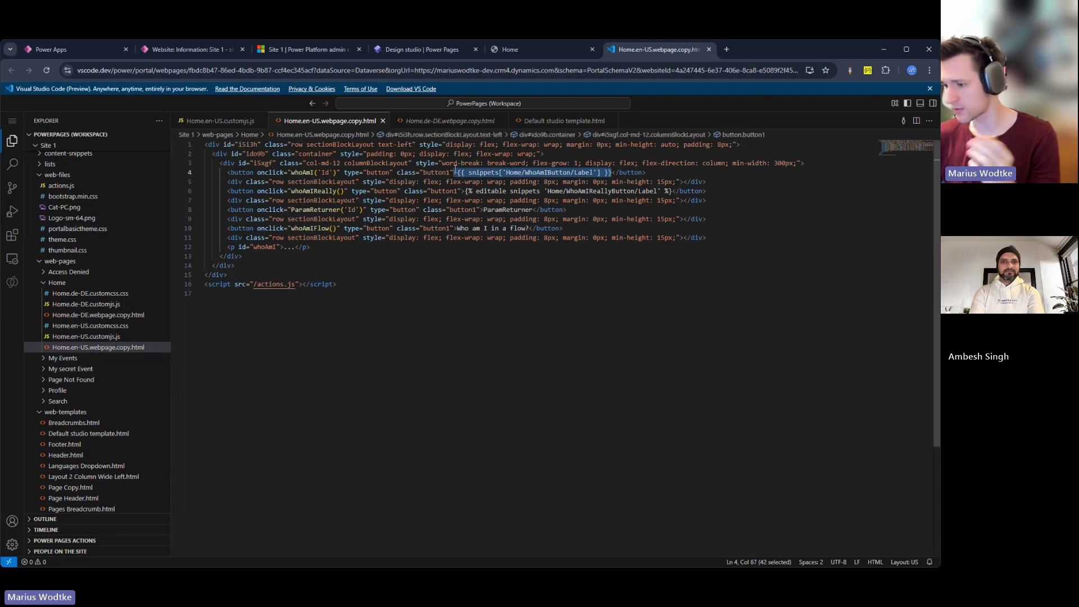
click(506, 255)
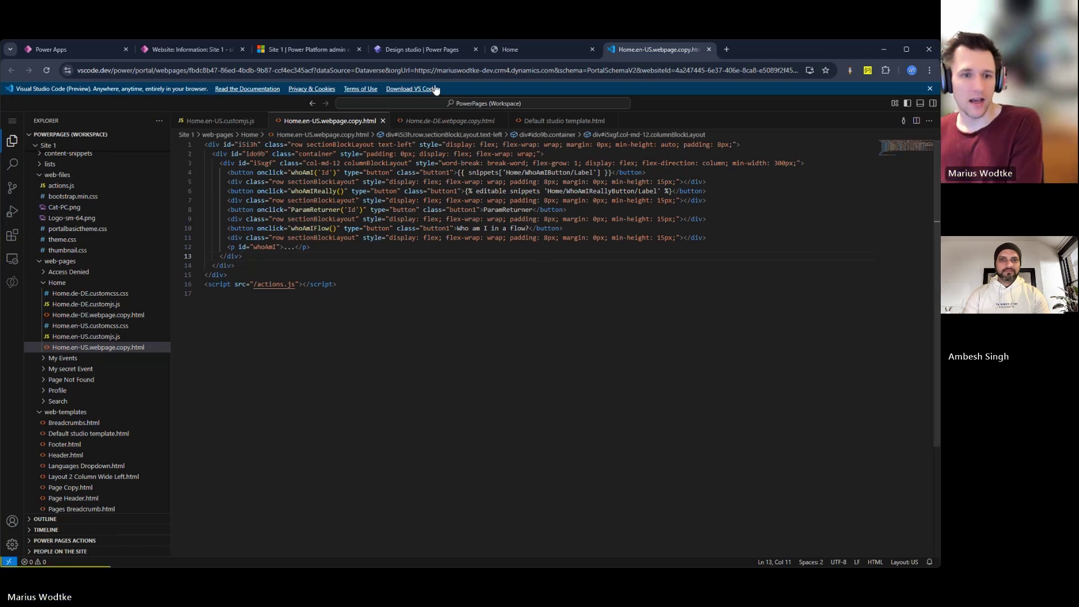
Preview the site on desktop and confirm the language menu now lists italiano with Deutsch and English
click(414, 48)
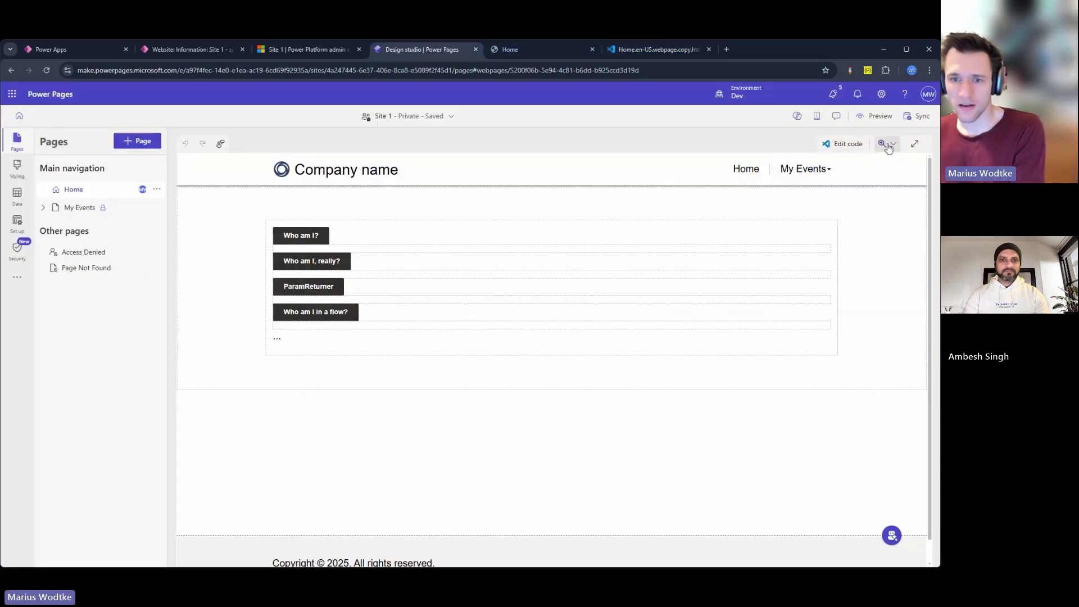
click(877, 116)
click(836, 147)
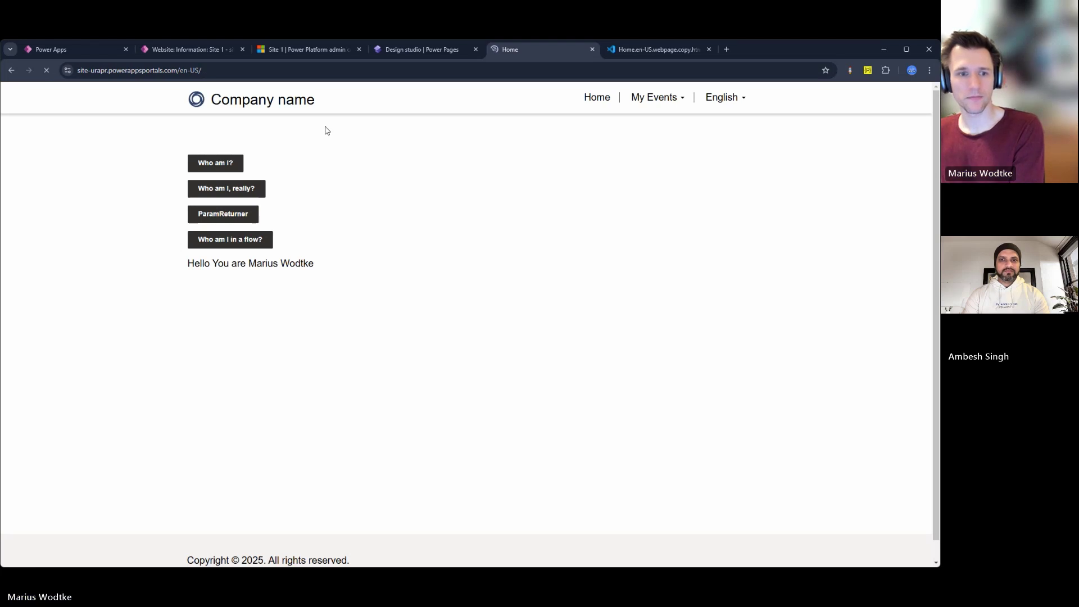
click(724, 97)
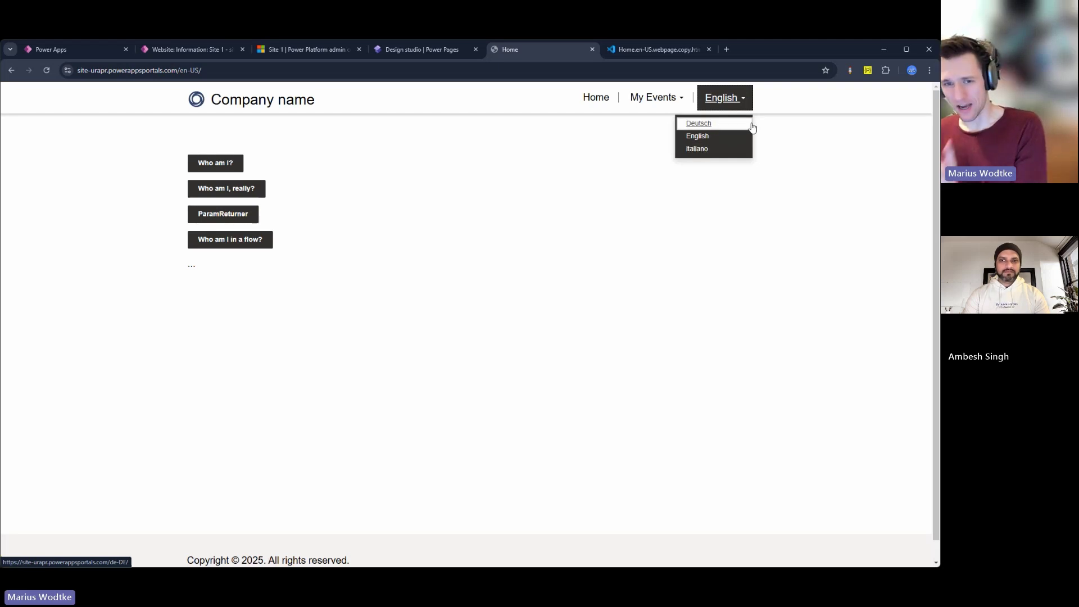
click(725, 124)
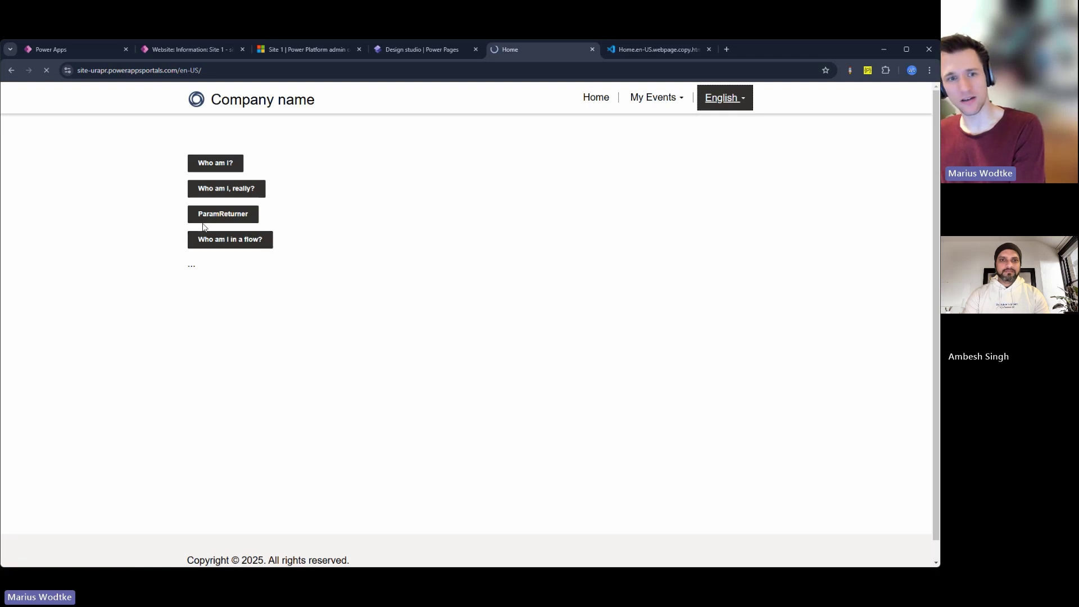